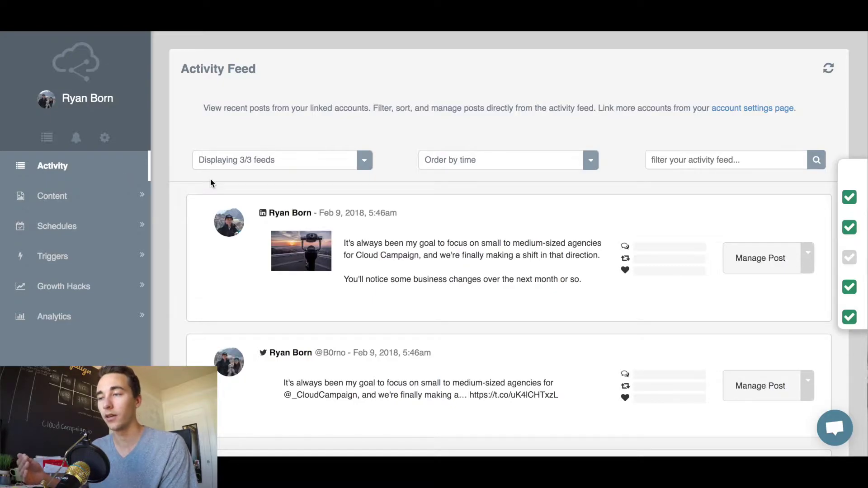
Step: Start a new schedule from Schedules and choose the Drip Schedule type
click(76, 224)
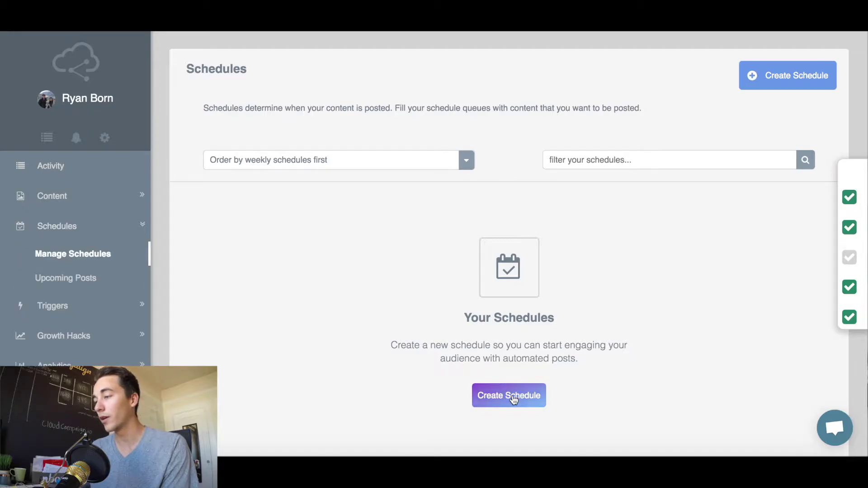
click(509, 396)
mouse_move(416, 307)
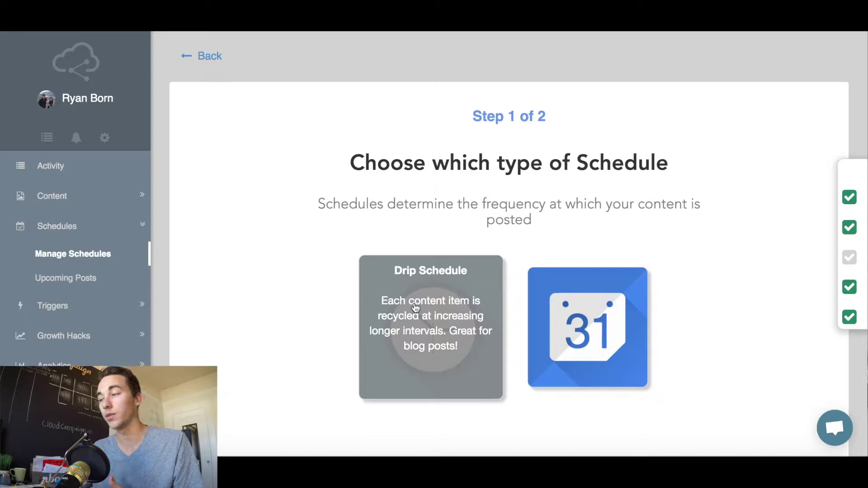
click(415, 307)
scroll(487, 303, down, 3)
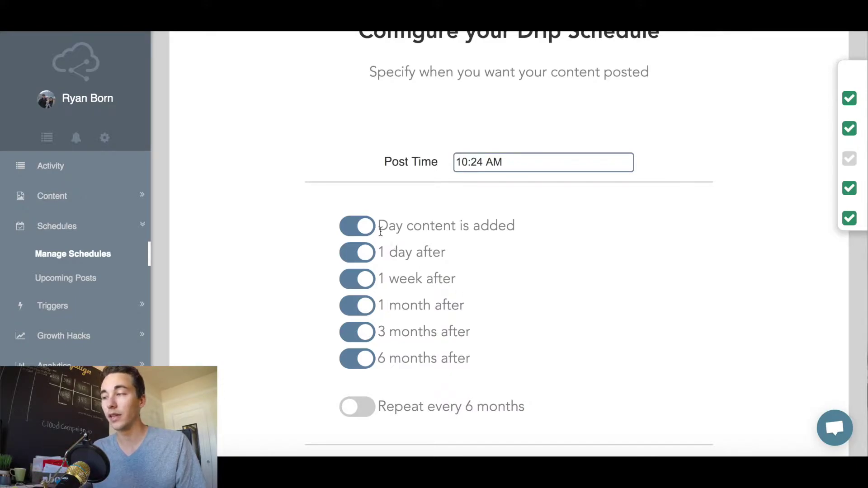
Step: Turn off the 1 day, 3 months and 6 months after reposts
click(366, 253)
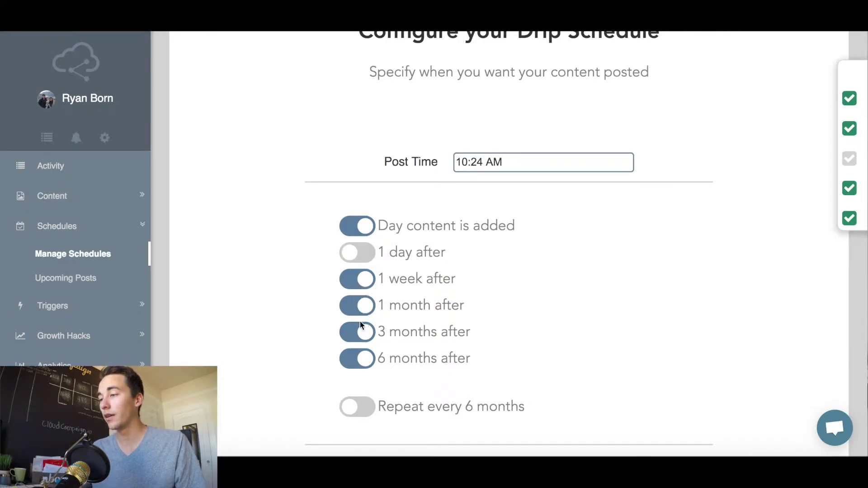
click(360, 334)
click(360, 358)
scroll(500, 261, up, 3)
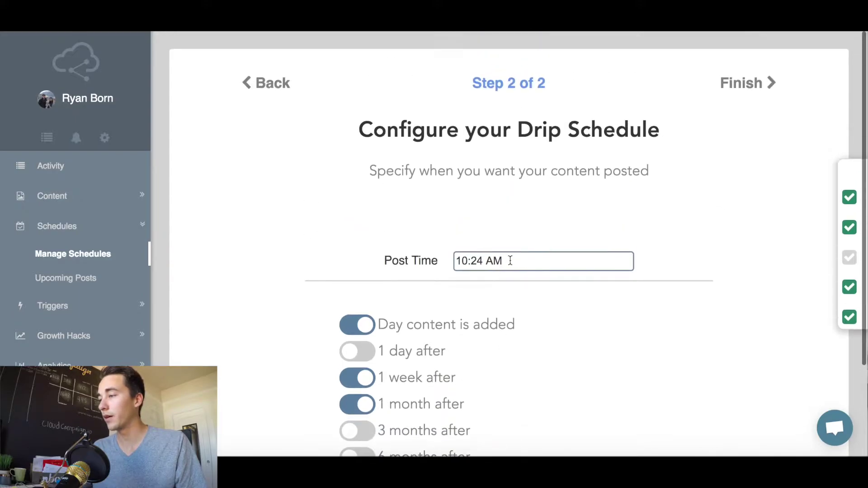
Step: Set the post time to 8:15 AM and finish the drip schedule
click(502, 261)
scroll(501, 344, up, 5)
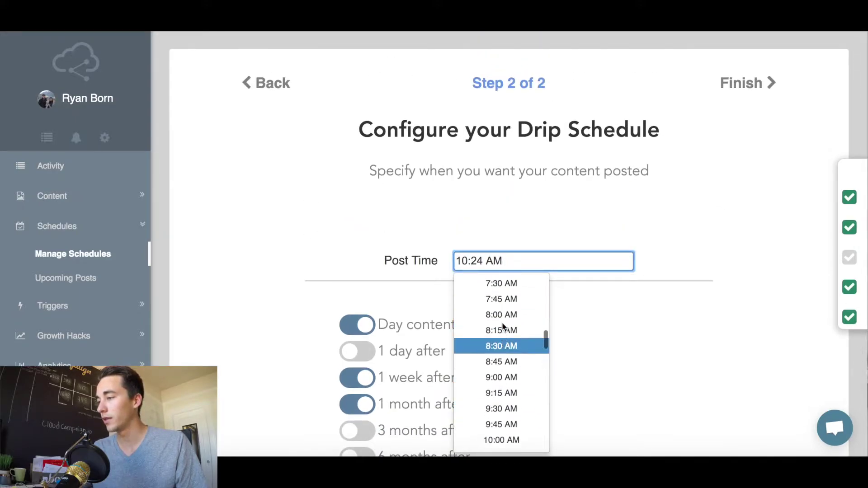
click(501, 355)
scroll(748, 155, down, 1)
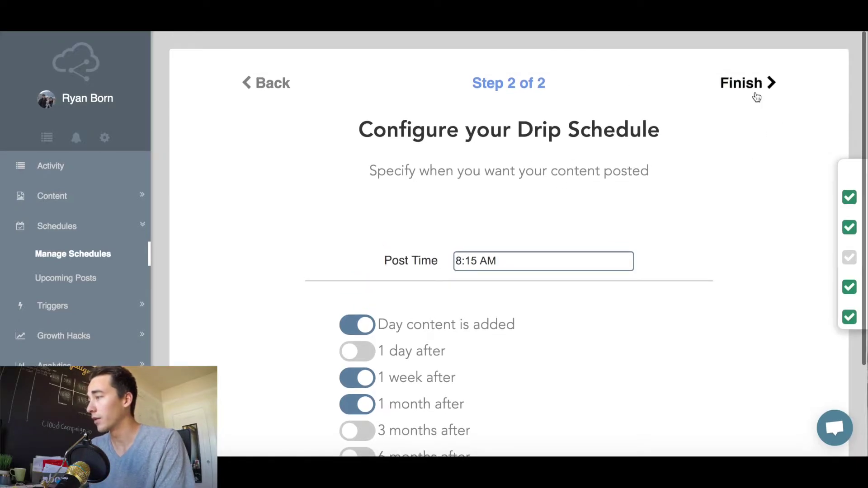
click(754, 91)
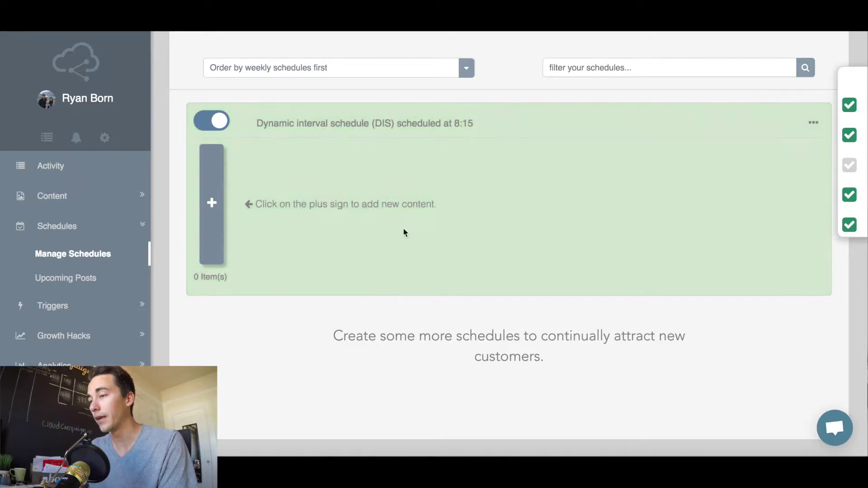
Step: Go to Content > Auto Import and start a new import source
click(60, 201)
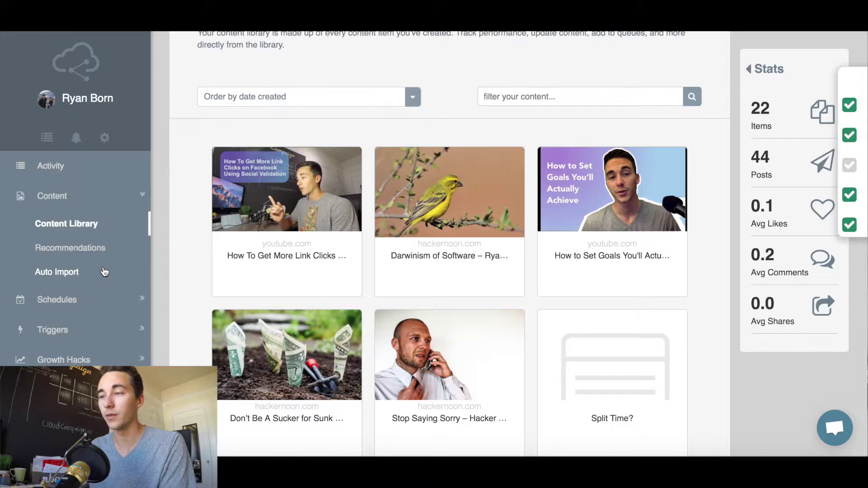
click(65, 274)
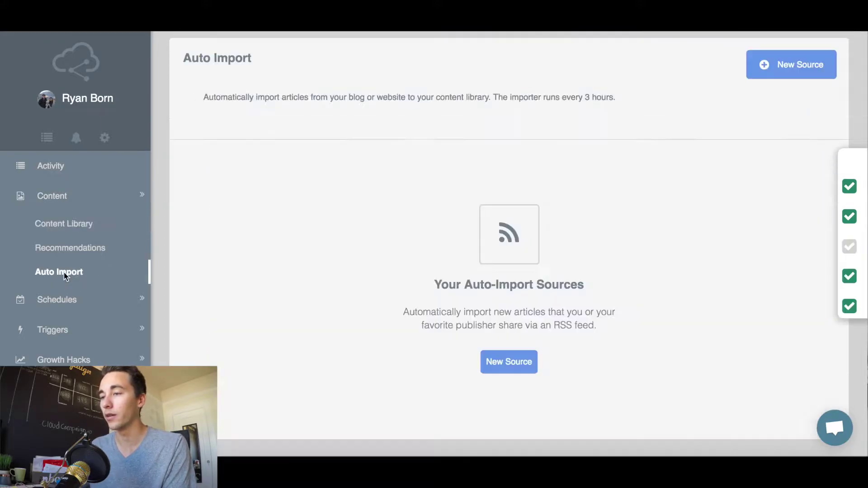
click(509, 361)
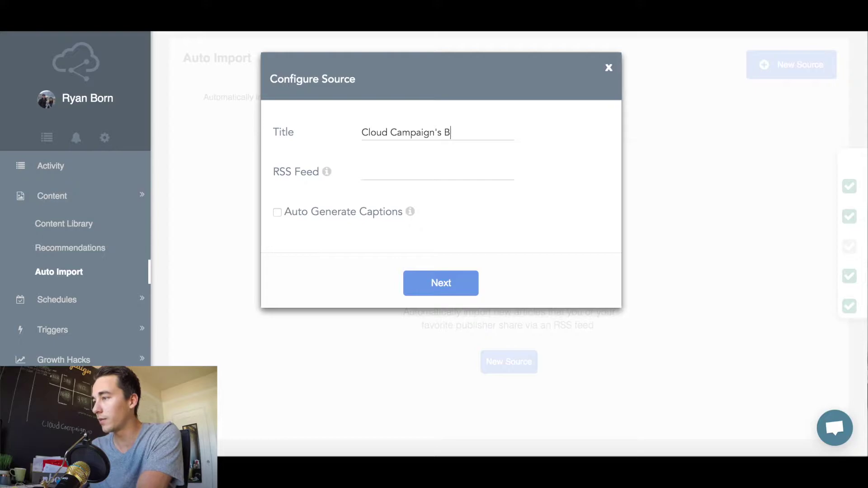
Step: Paste the blog.cloudcampaign.io/feed RSS address and enable Auto Generate Captions
text(blog.cloudcampaign.io/feed)
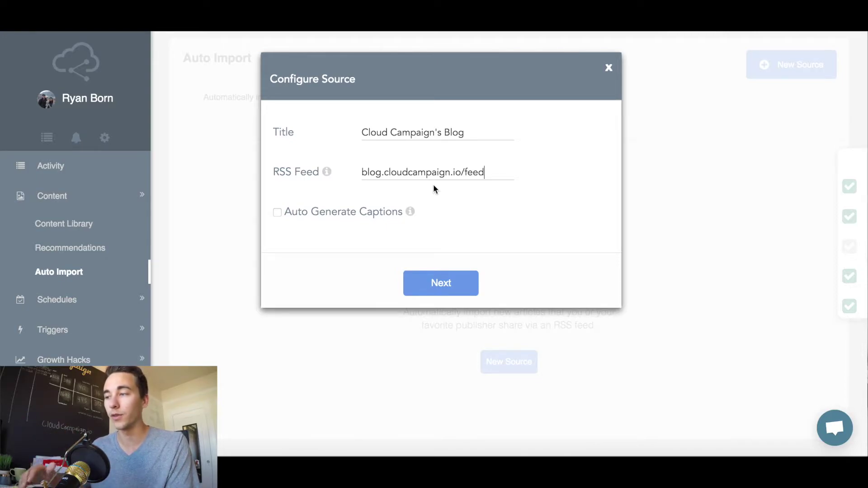
click(278, 213)
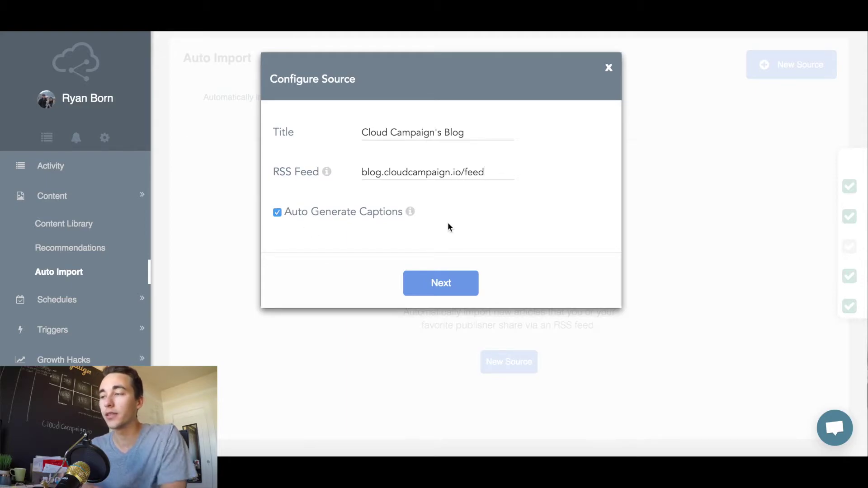
mouse_move(409, 213)
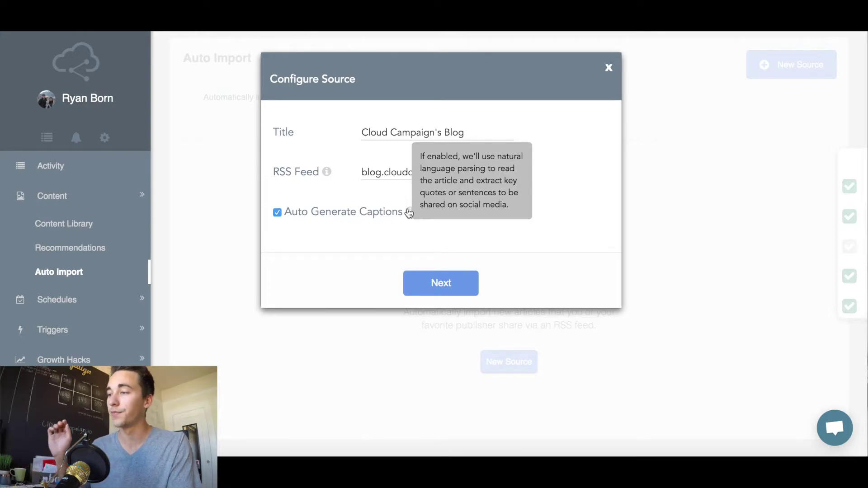
Step: Select all 10 existing blog articles and import them
click(452, 285)
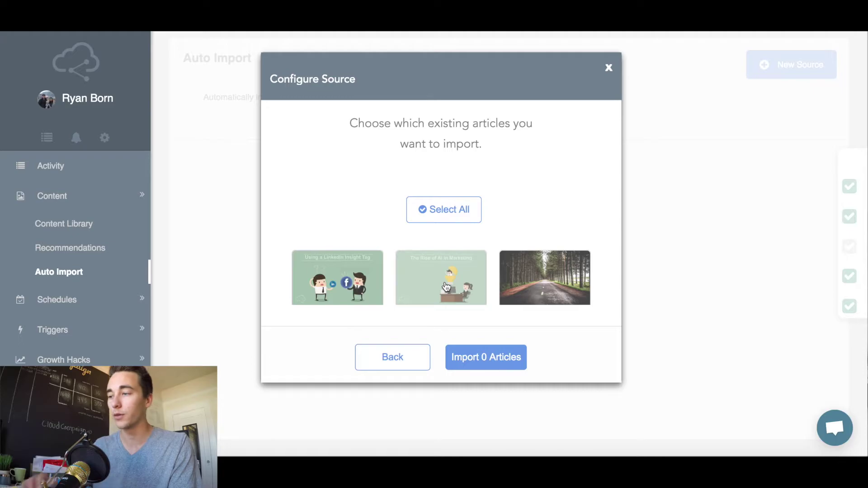
scroll(538, 202, down, 1)
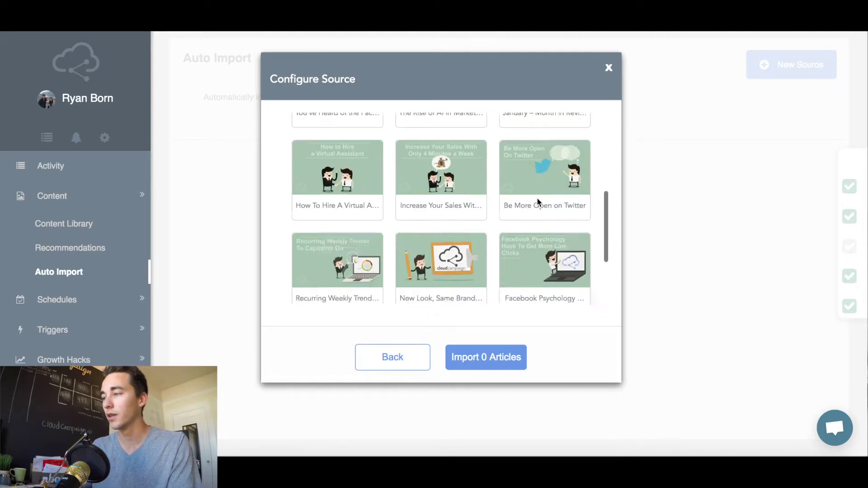
scroll(537, 201, down, 3)
scroll(538, 200, up, 10)
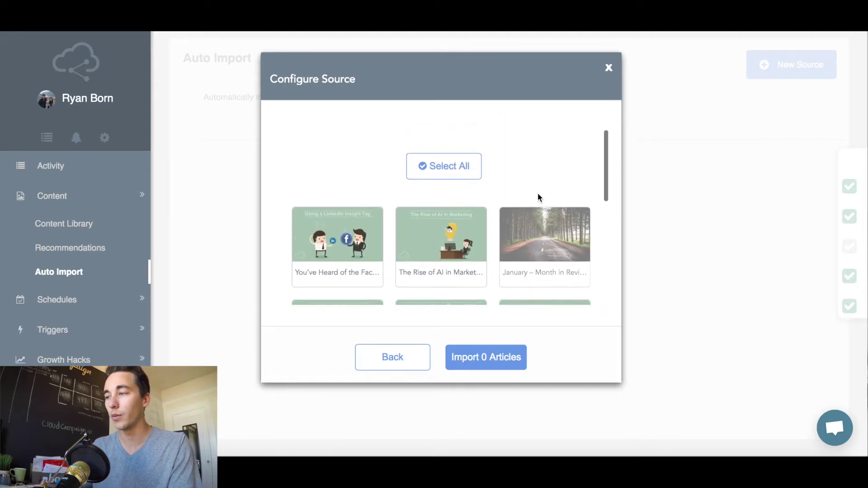
scroll(535, 169, up, 2)
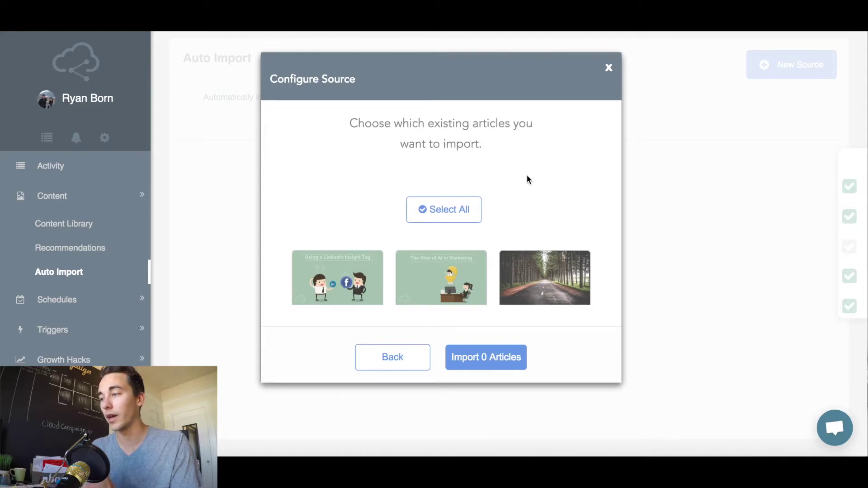
click(464, 199)
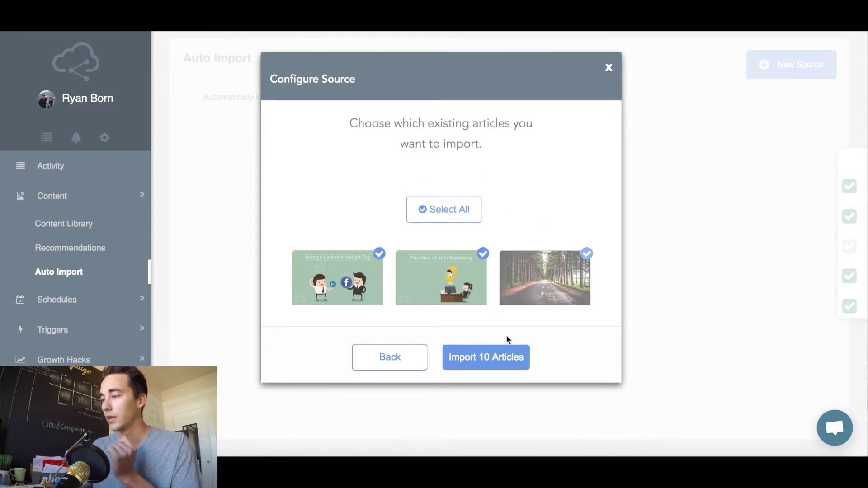
click(483, 358)
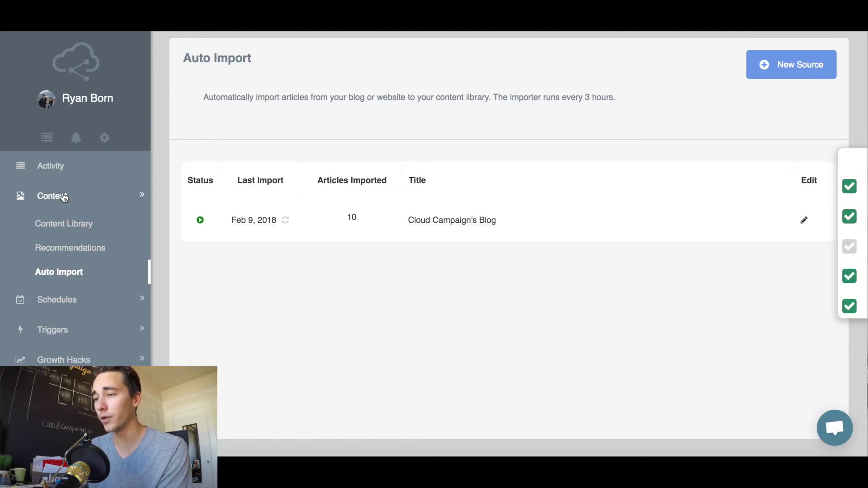
Step: Add content to the 8:15 drip schedule from the existing library
click(58, 302)
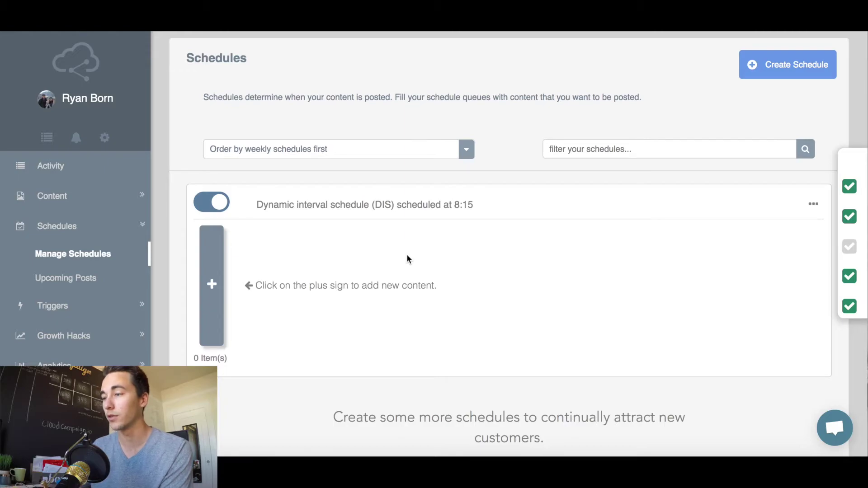
click(212, 284)
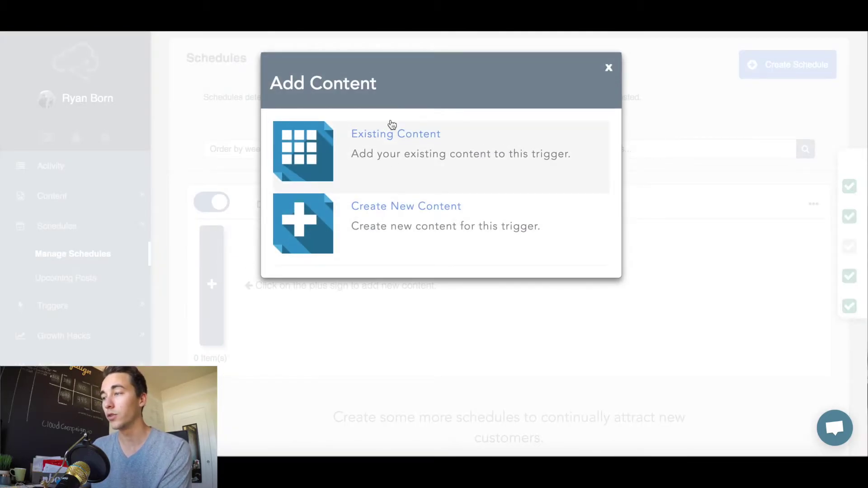
click(379, 142)
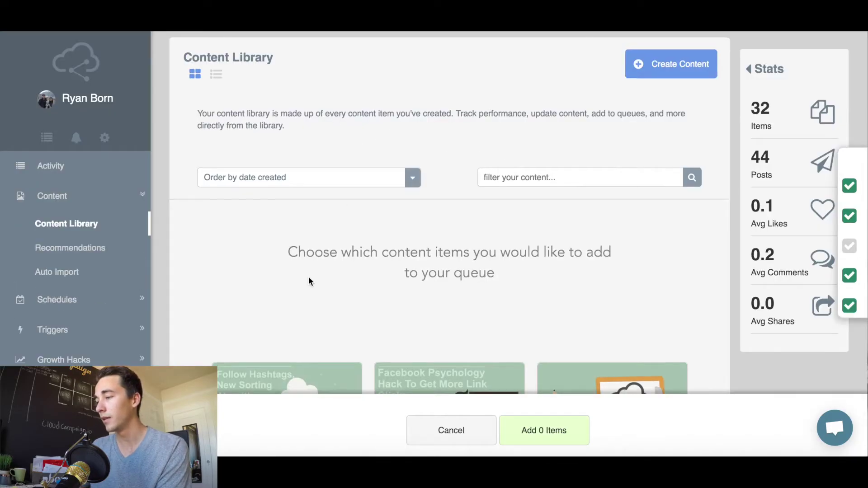
scroll(308, 278, down, 5)
scroll(331, 240, down, 7)
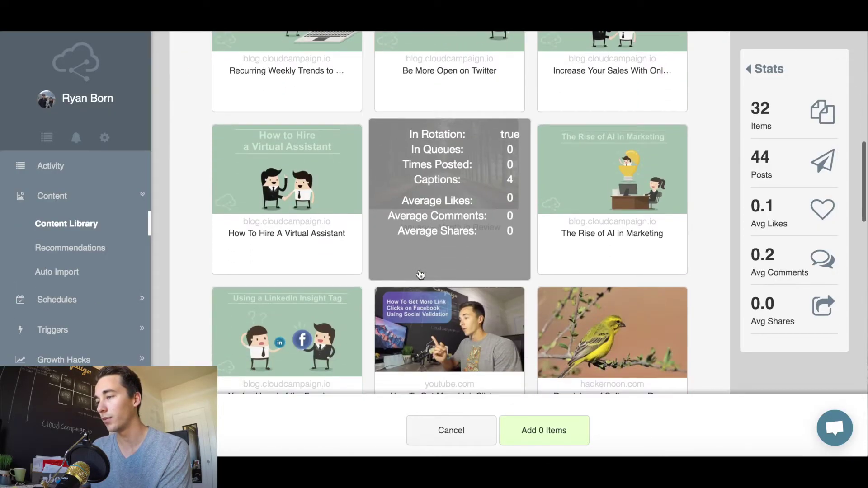
Step: Select the LinkedIn Insight Tag, Rise of AI, January Review and Virtual Assistant articles
click(307, 325)
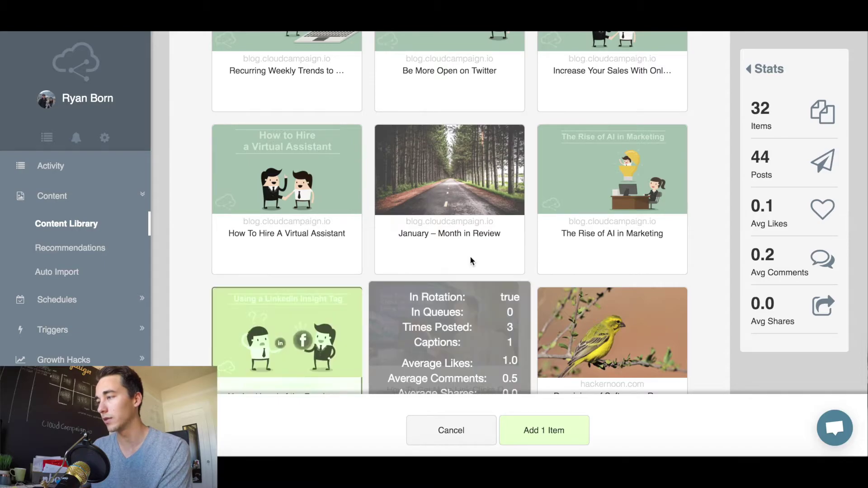
click(557, 217)
click(478, 206)
click(293, 214)
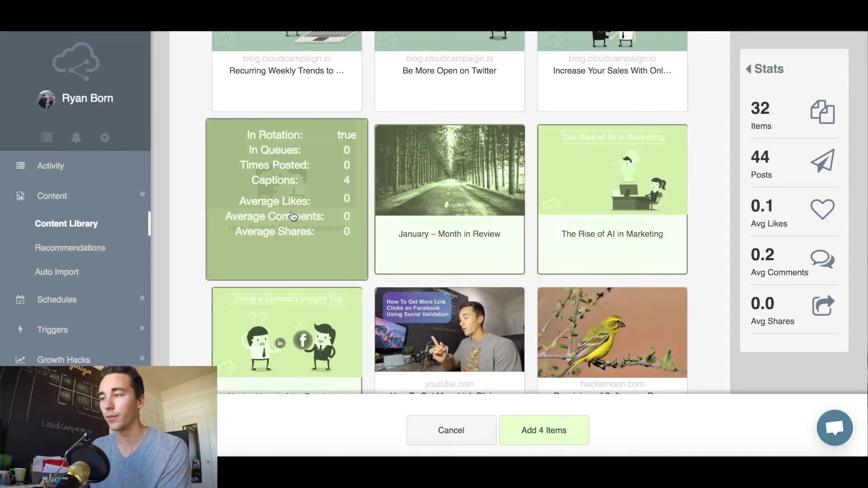
scroll(292, 215, up, 2)
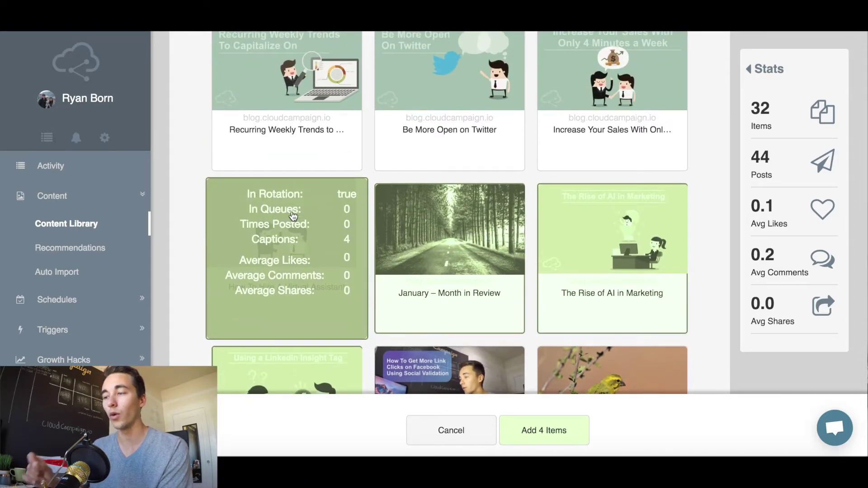
scroll(293, 215, up, 1)
scroll(293, 215, down, 2)
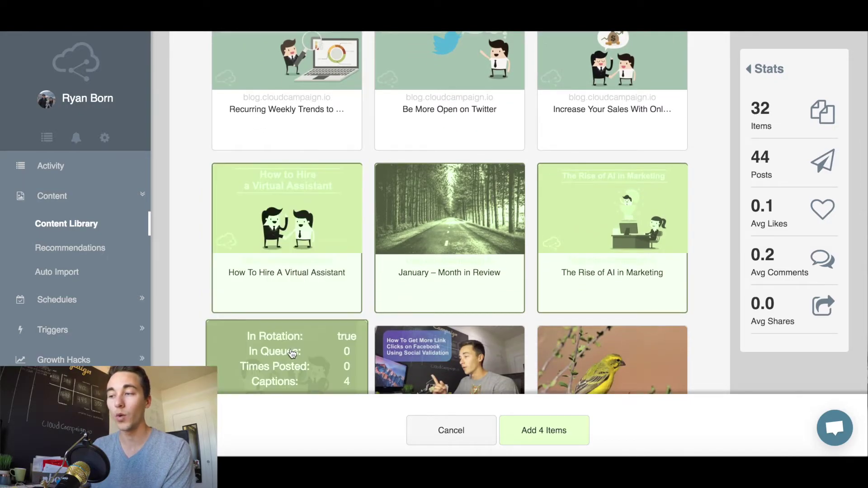
scroll(312, 296, up, 4)
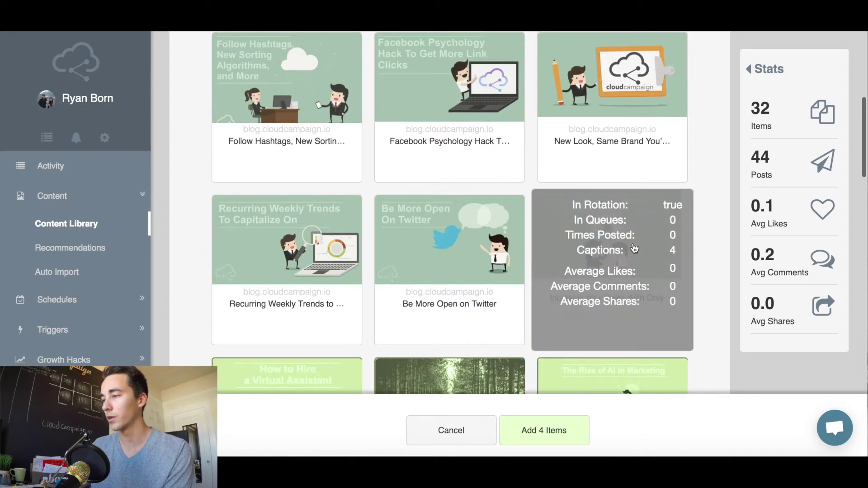
Step: Select six more articles, including New Look and Follow Hashtags, and add all ten
click(635, 249)
click(450, 248)
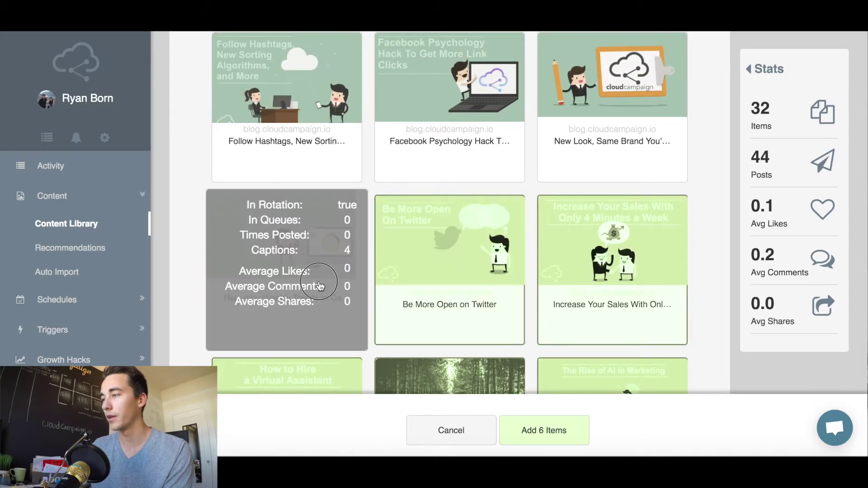
click(287, 248)
scroll(592, 189, up, 2)
click(592, 189)
click(450, 190)
click(288, 190)
click(550, 431)
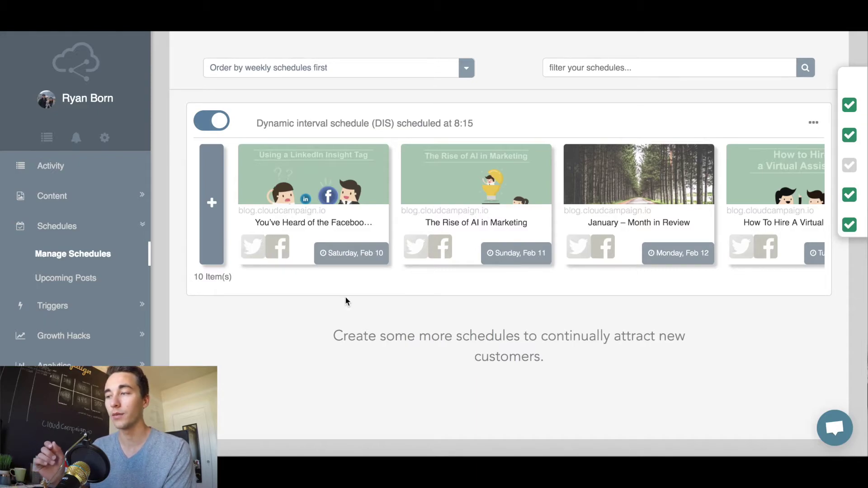
Step: Review each item's daily posting date from Saturday, Feb 10 in the schedule carousel
mouse_move(325, 261)
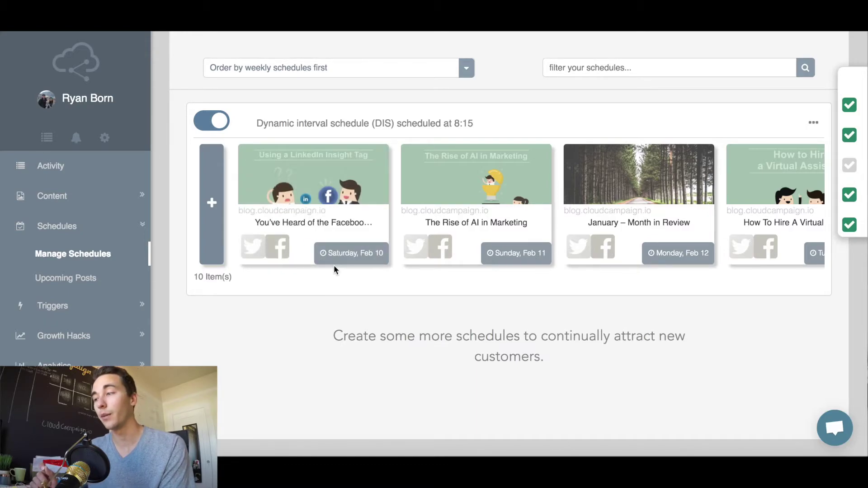
mouse_move(381, 246)
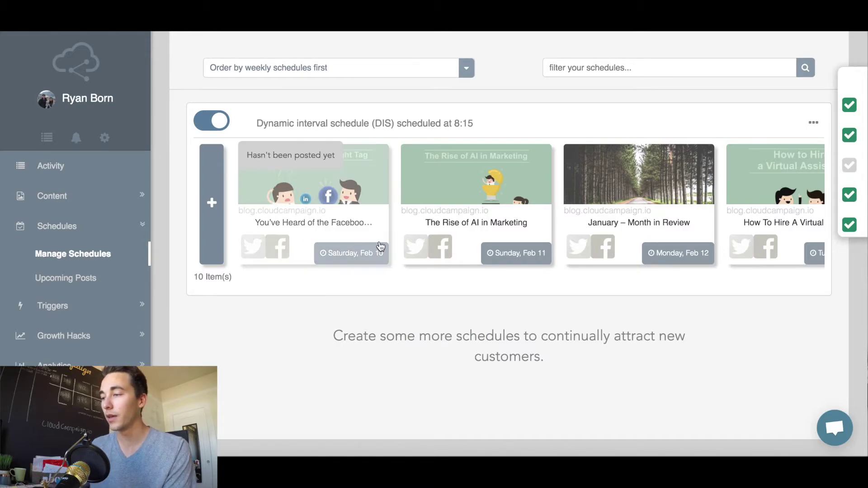
scroll(424, 250, right, 5)
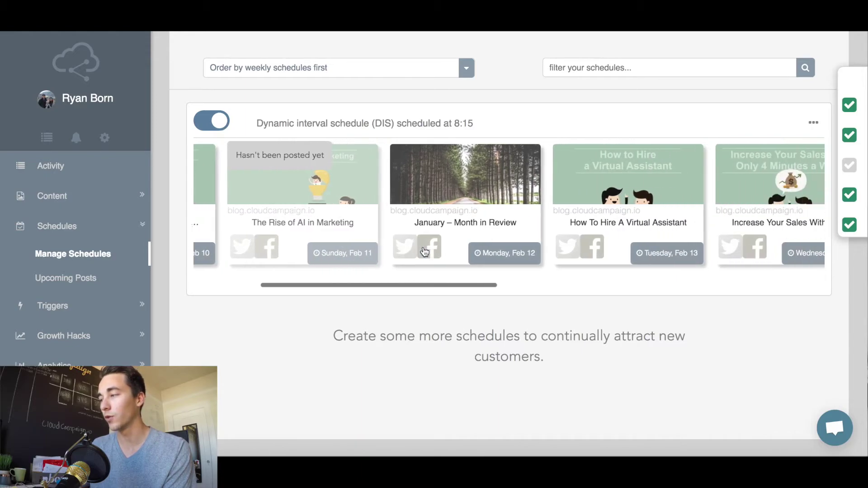
scroll(424, 250, right, 10)
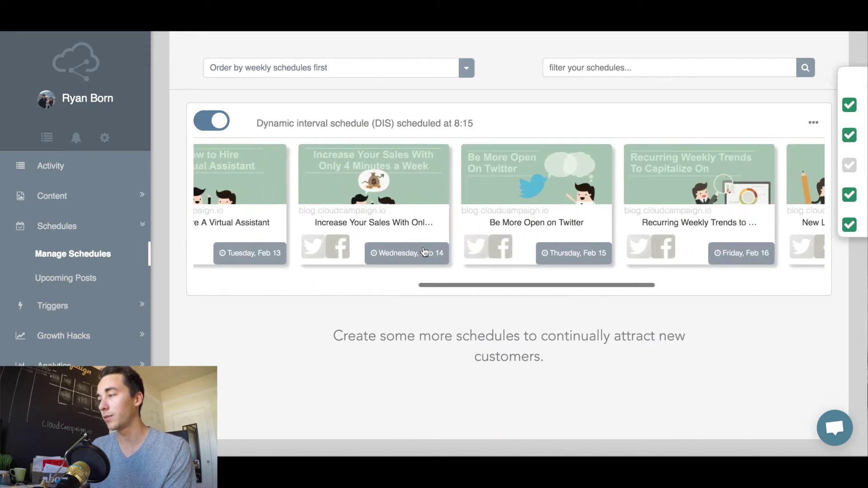
scroll(424, 252, right, 8)
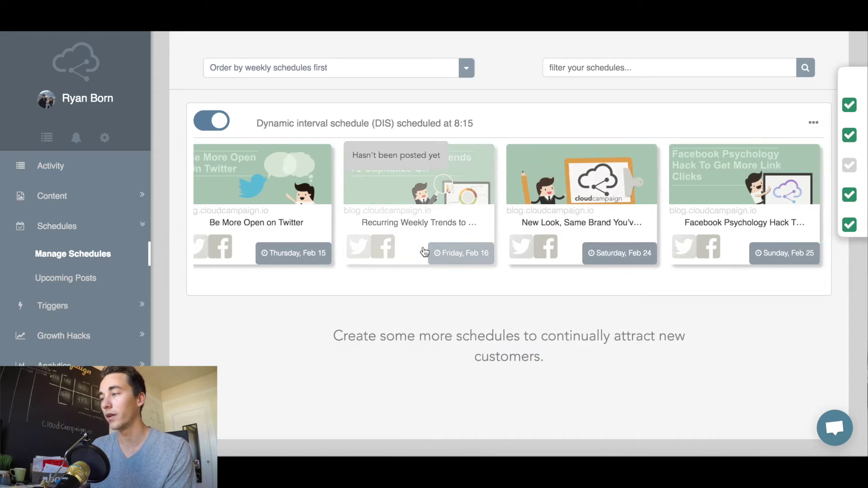
scroll(619, 232, right, 6)
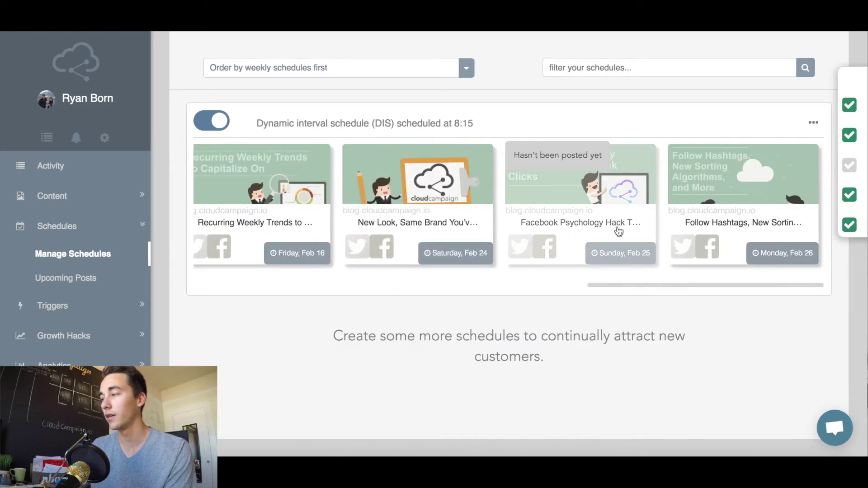
scroll(618, 231, left, 12)
scroll(619, 232, left, 10)
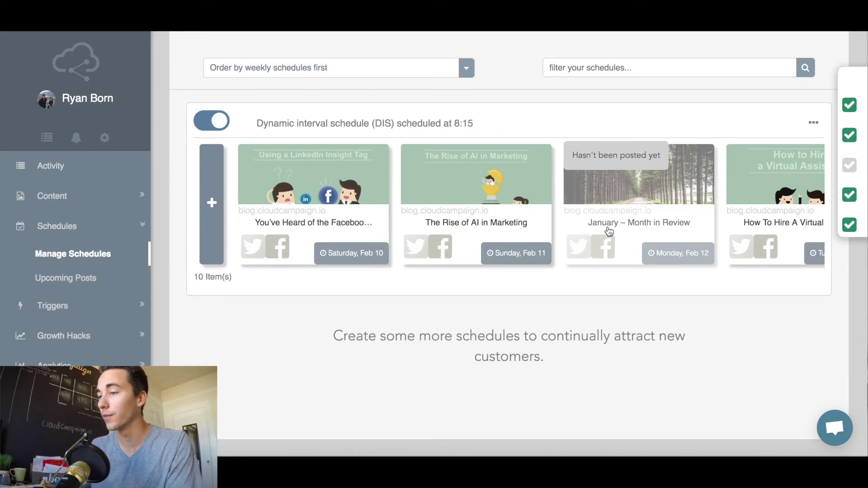
click(67, 279)
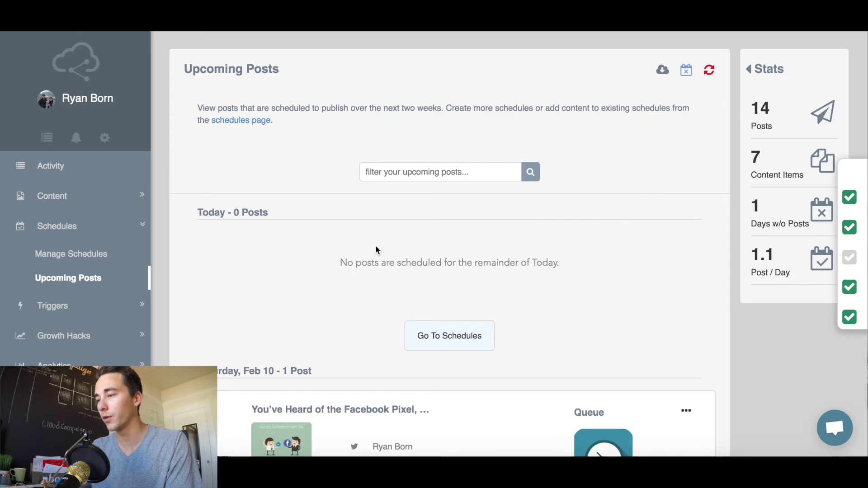
Step: Scroll Upcoming Posts to confirm one 8:15am article per day from Feb 10
scroll(376, 250, down, 6)
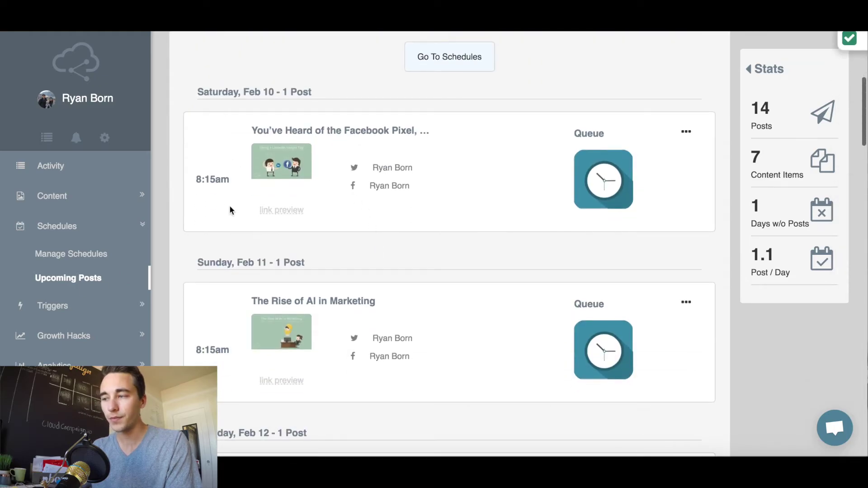
scroll(248, 267, down, 2)
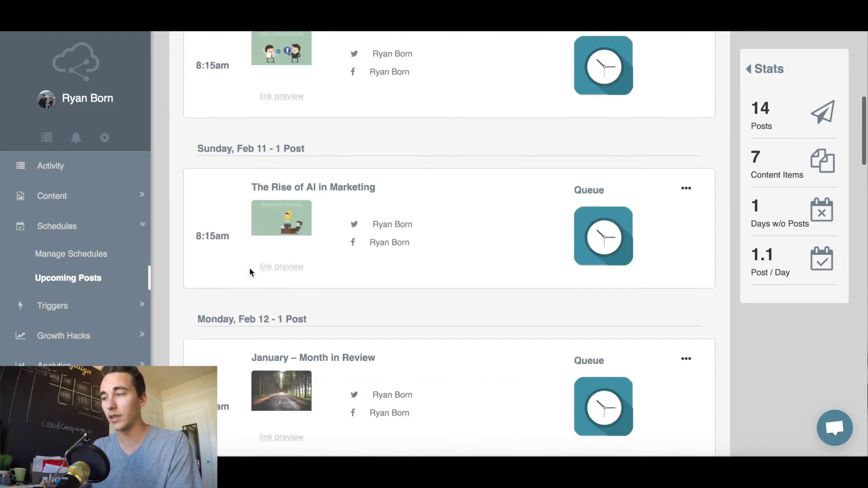
scroll(249, 267, down, 3)
scroll(249, 271, up, 6)
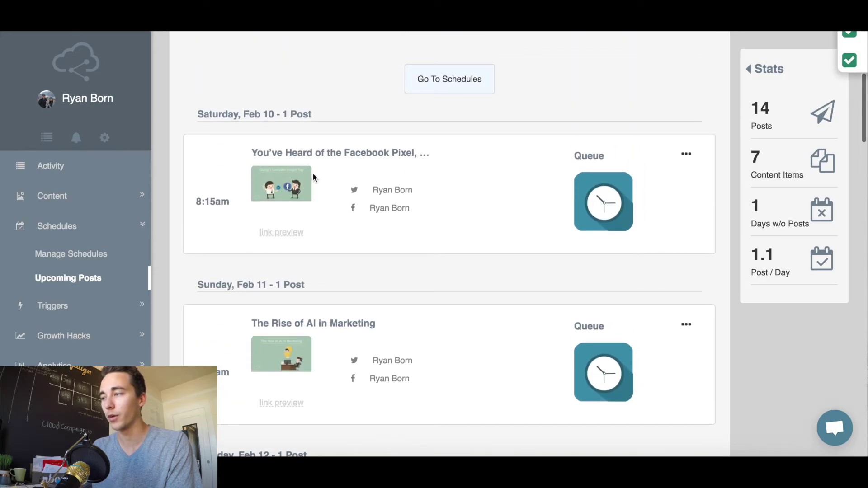
scroll(311, 278, down, 15)
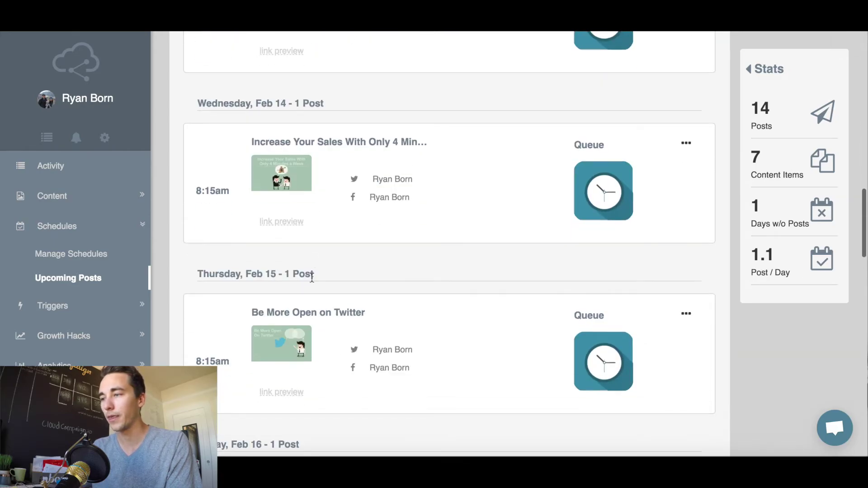
scroll(312, 277, down, 20)
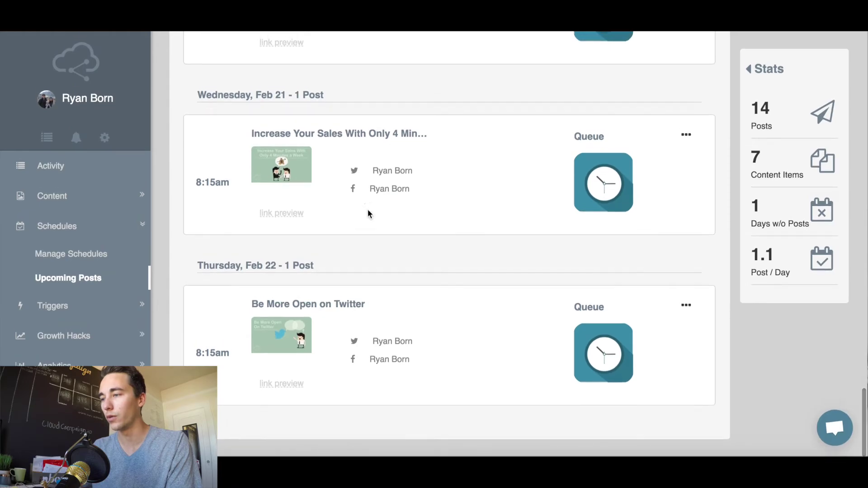
scroll(368, 213, up, 20)
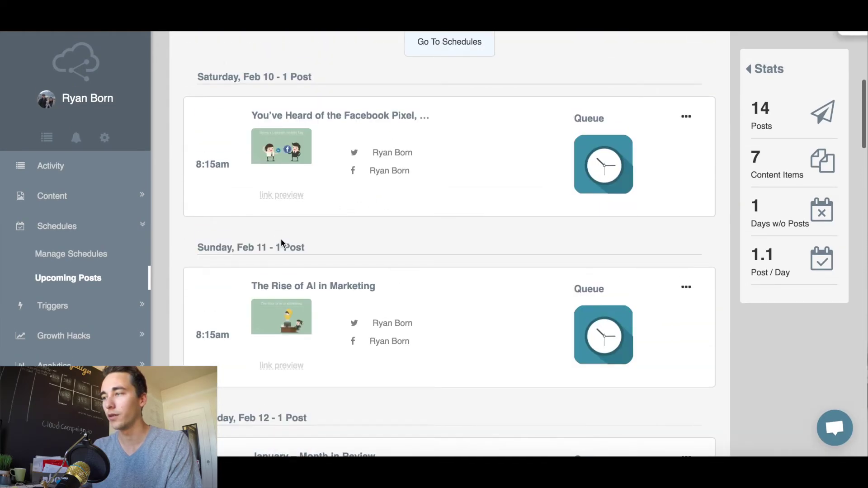
scroll(282, 243, up, 4)
scroll(359, 311, down, 1)
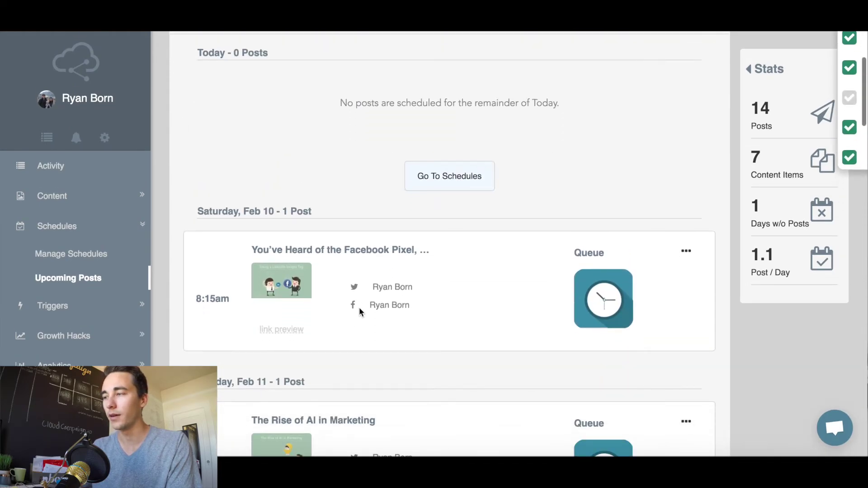
scroll(359, 307, down, 3)
scroll(359, 307, up, 6)
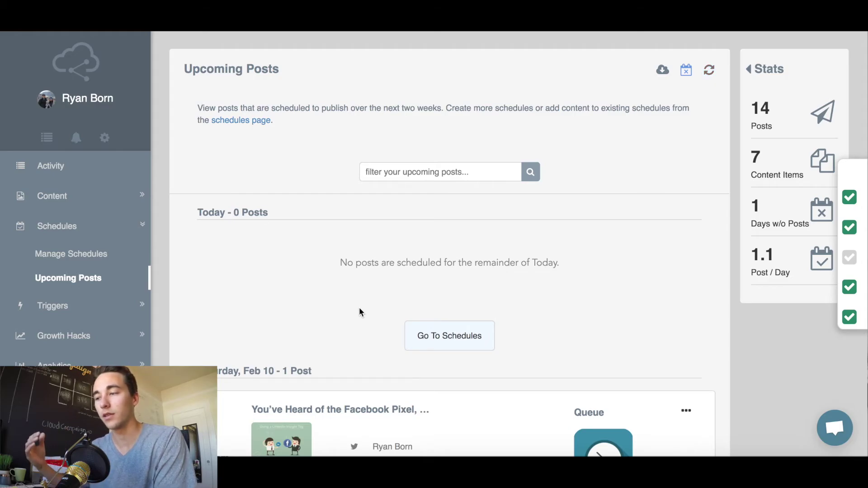
scroll(359, 309, down, 5)
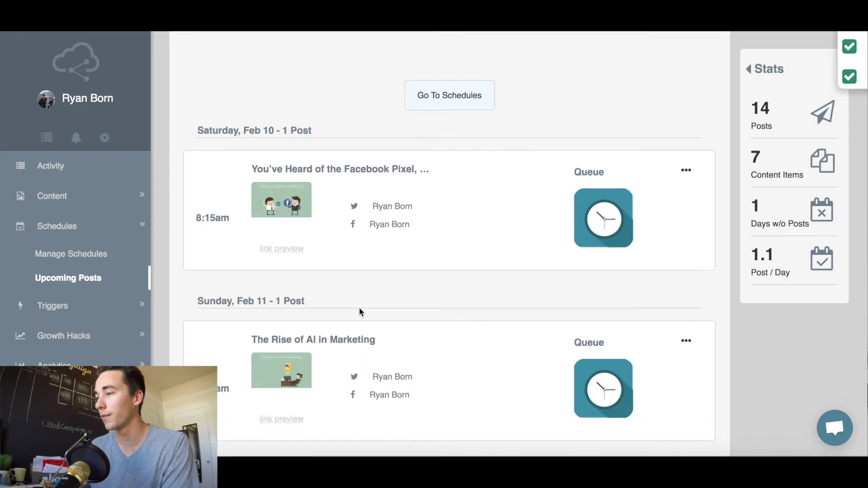
scroll(365, 293, down, 1)
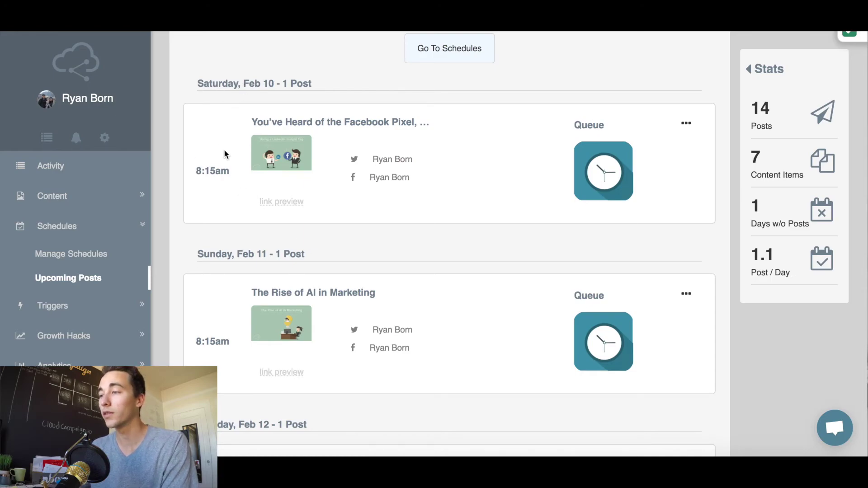
Step: Preview the Facebook Pixel post's image, then disable that Feb 10 post's content
click(293, 156)
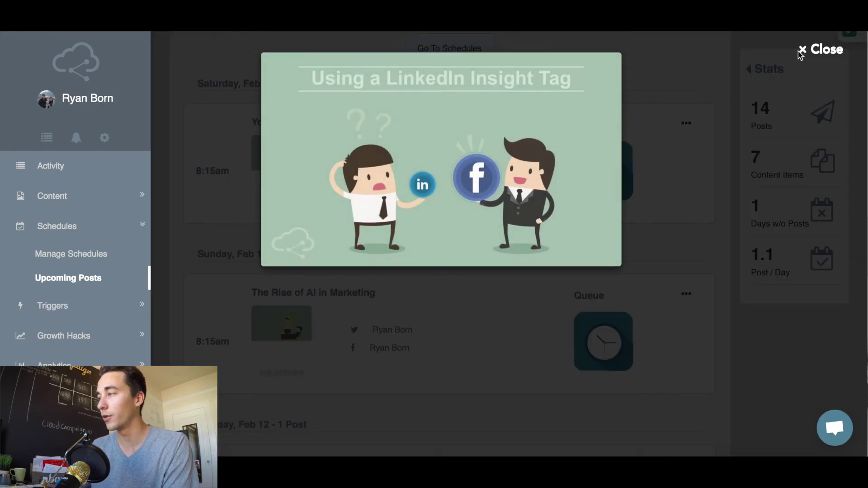
click(827, 51)
mouse_move(283, 204)
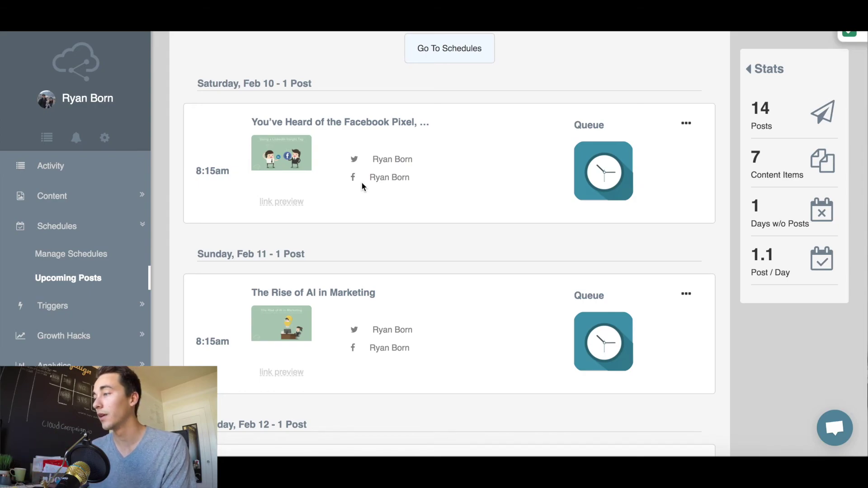
mouse_move(593, 170)
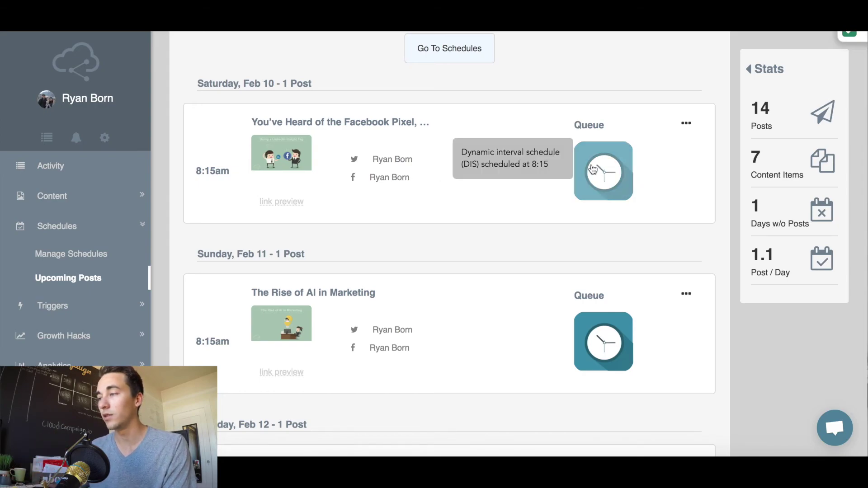
click(687, 126)
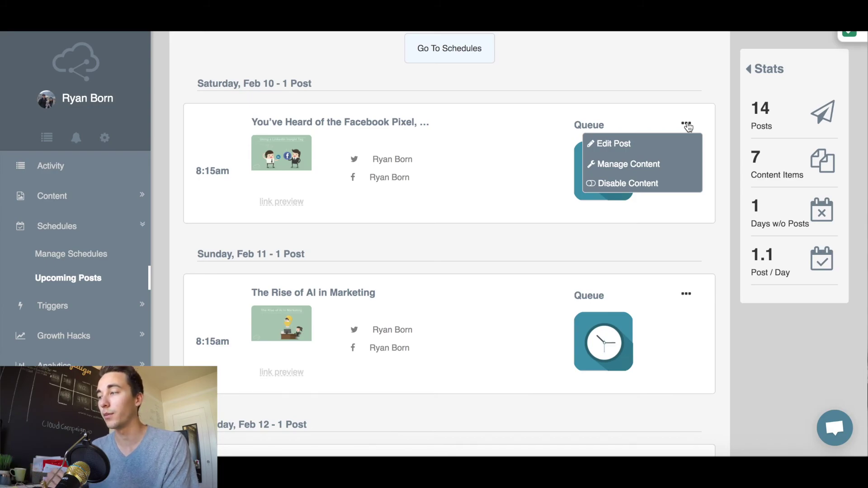
click(626, 184)
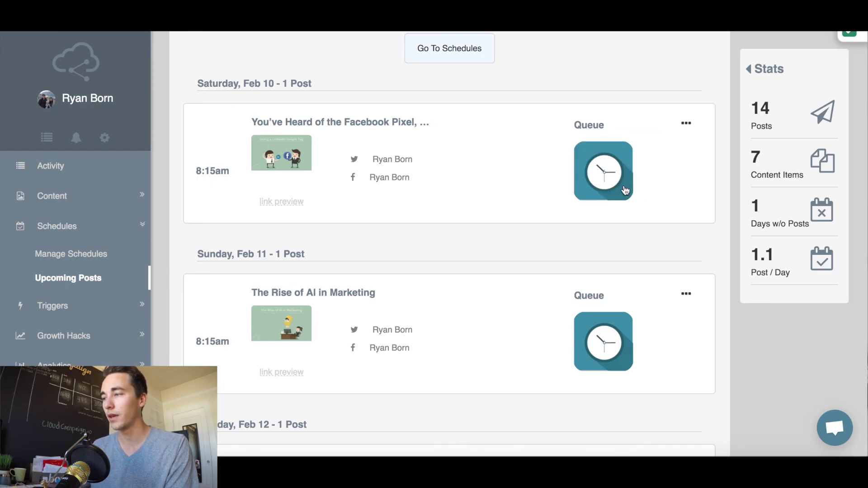
scroll(585, 245, down, 5)
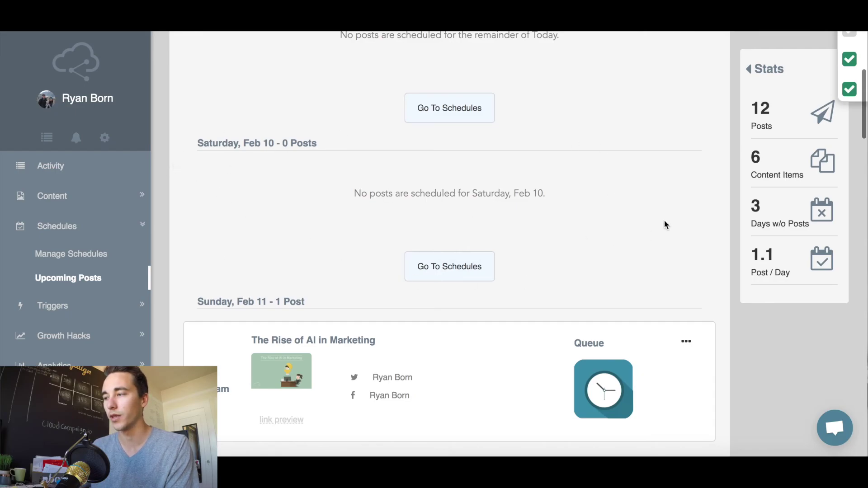
scroll(482, 187, down, 5)
scroll(482, 190, up, 4)
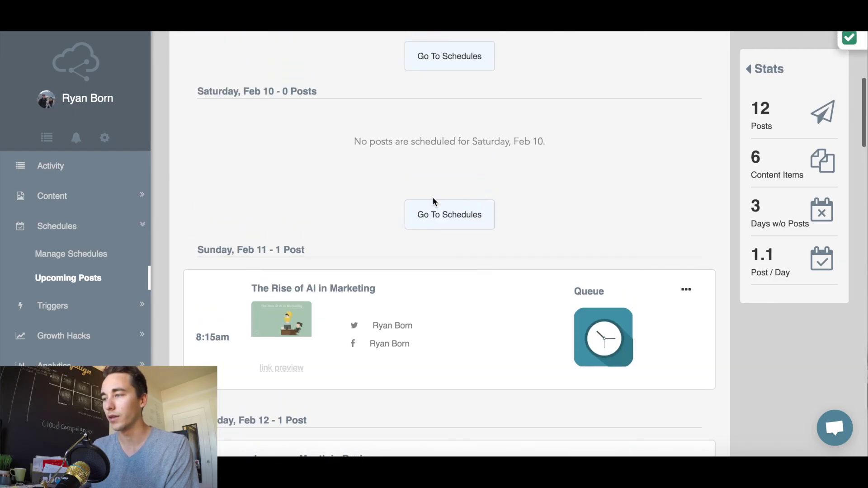
click(434, 210)
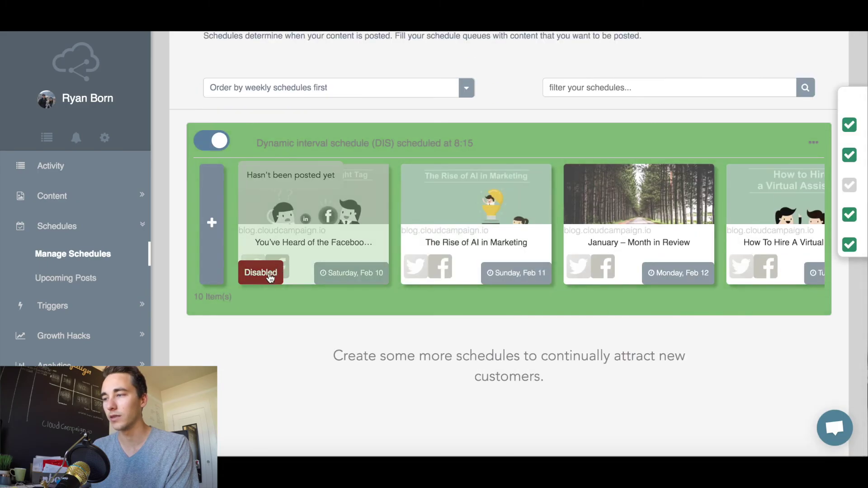
Step: Enable the disabled Facebook Pixel card again and update it
click(273, 236)
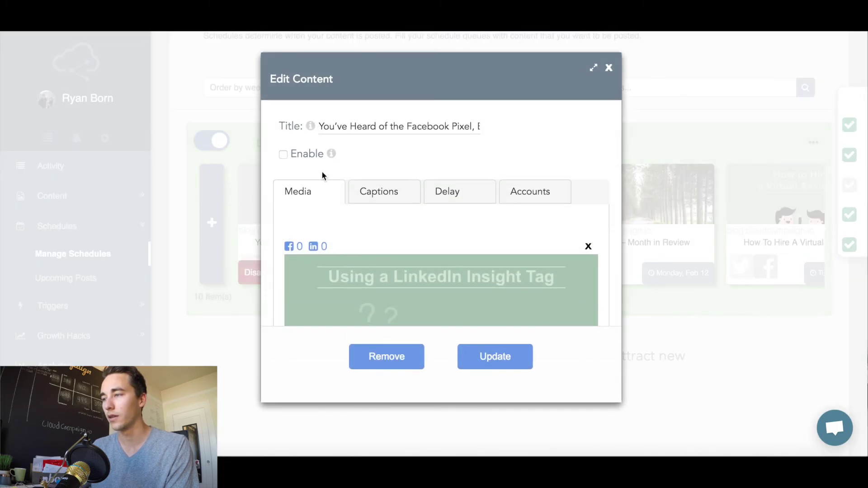
click(487, 355)
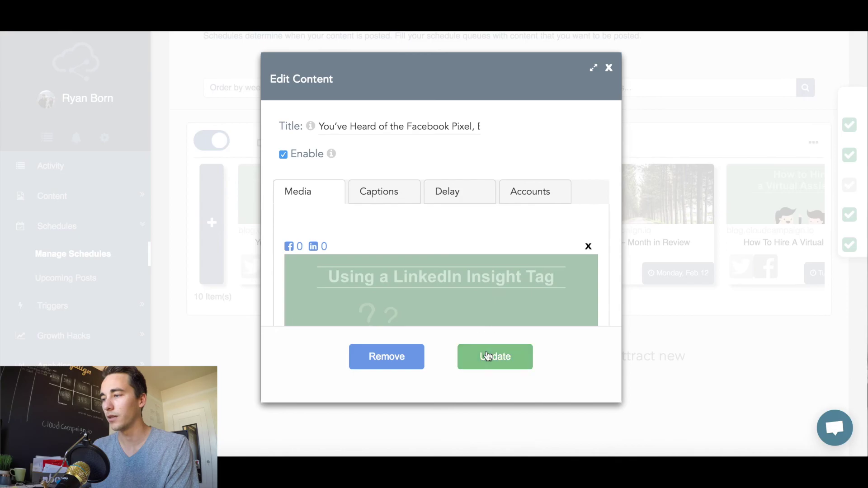